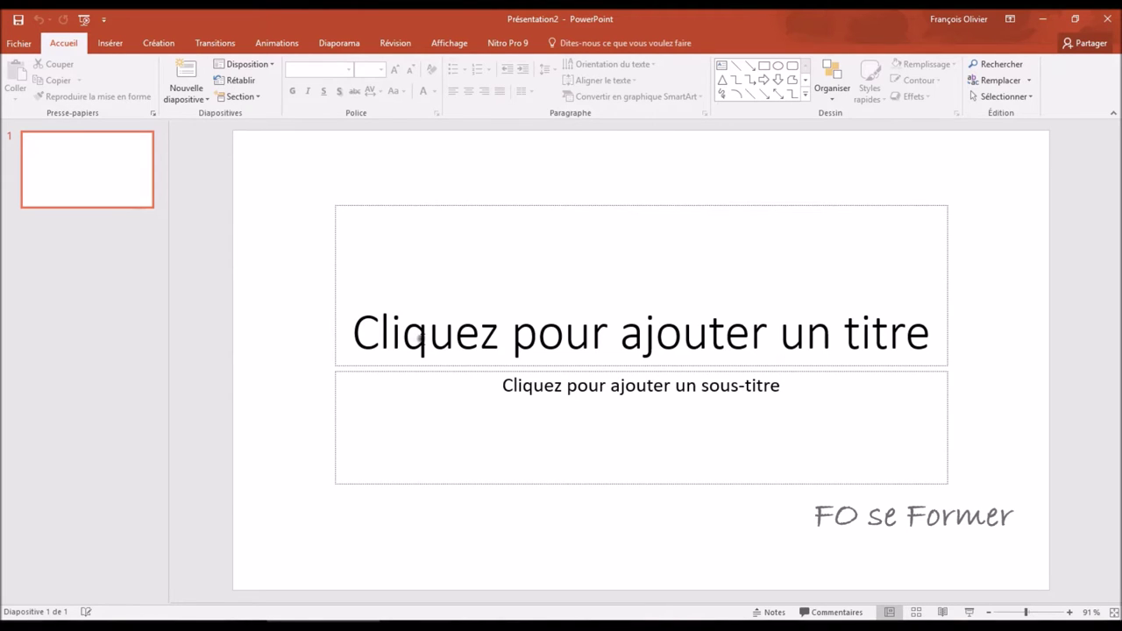
Step: Title the first slide 'Formation PowerPoint' with the subtitle 'Le 23 mars 2017'
{"action": "left_click", "coordinate": [648, 326]}
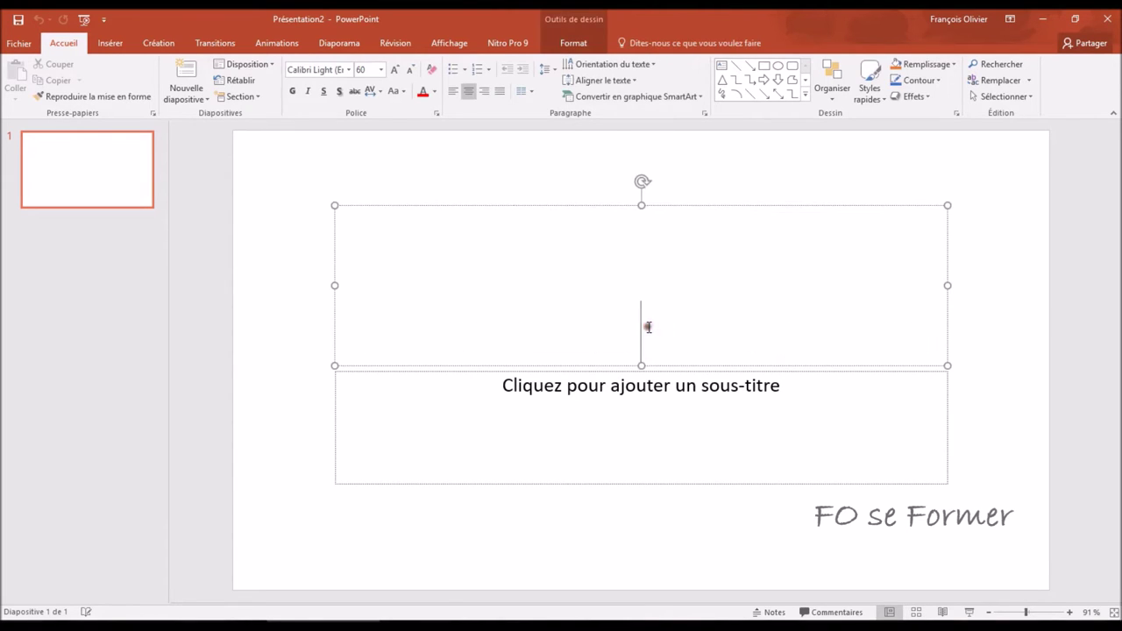
{"action": "type", "text": "Form"}
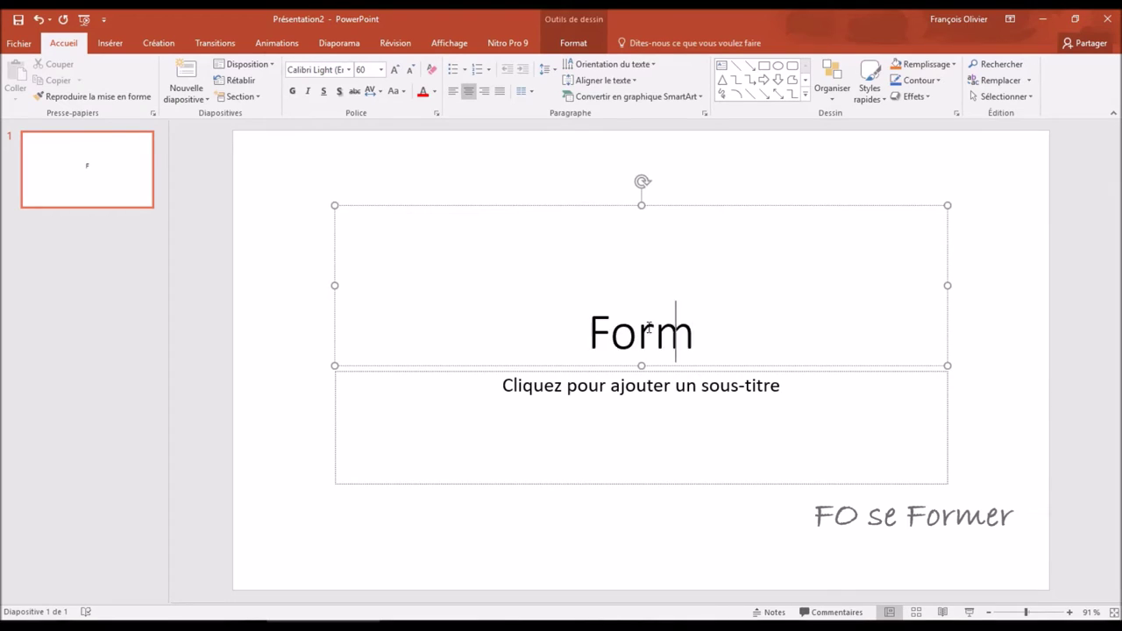
{"action": "type", "text": "ation "}
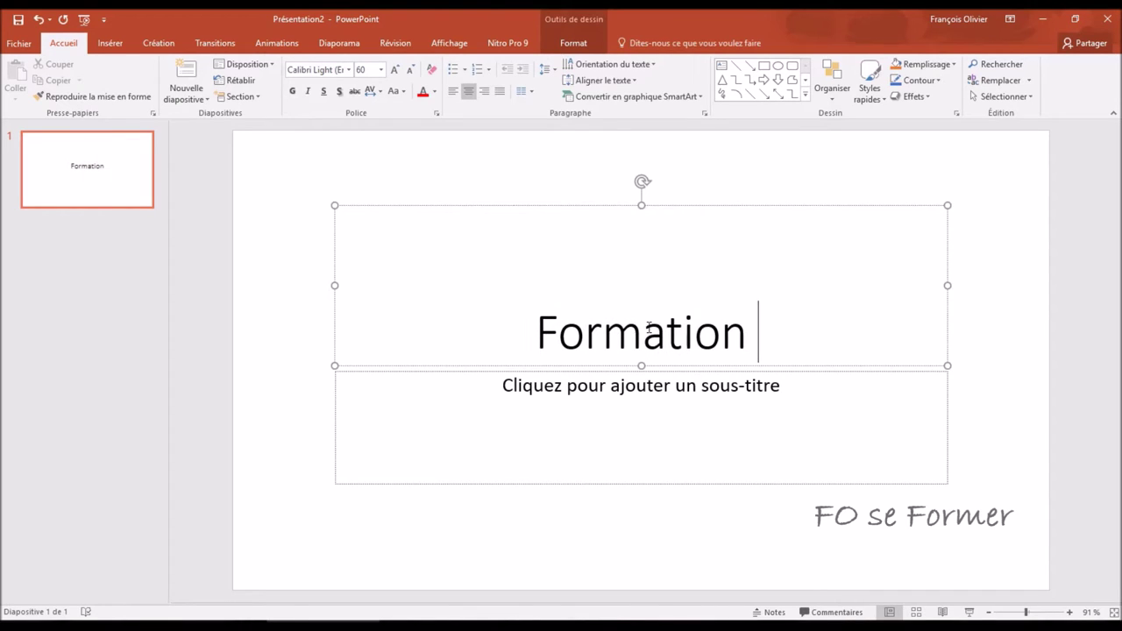
{"action": "type", "text": "PowerPoint"}
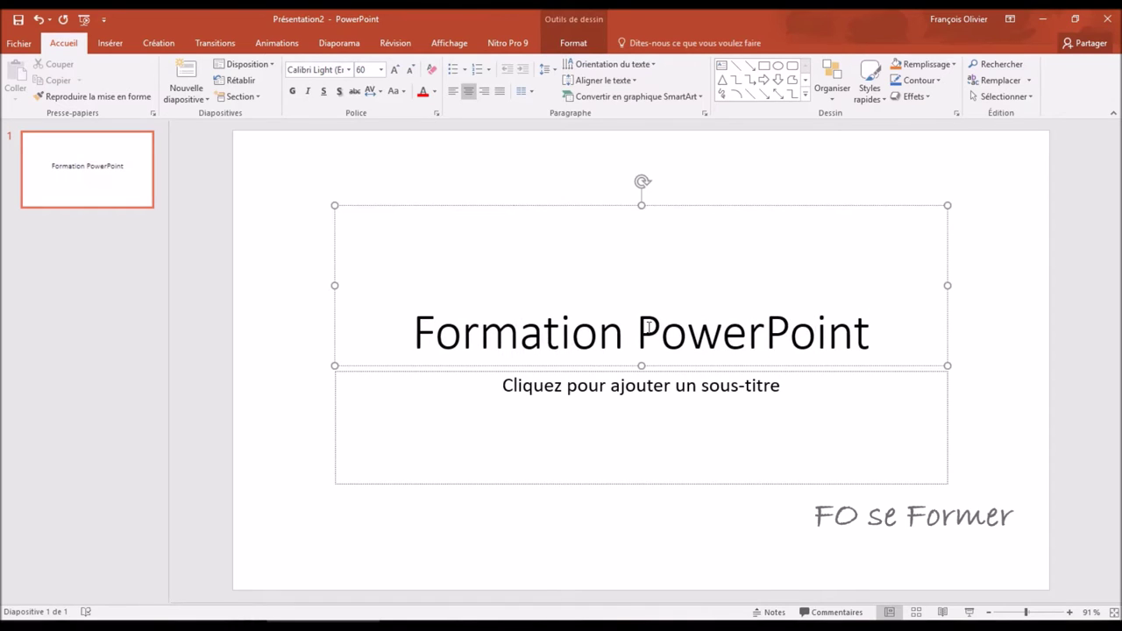
{"action": "left_click", "coordinate": [676, 387]}
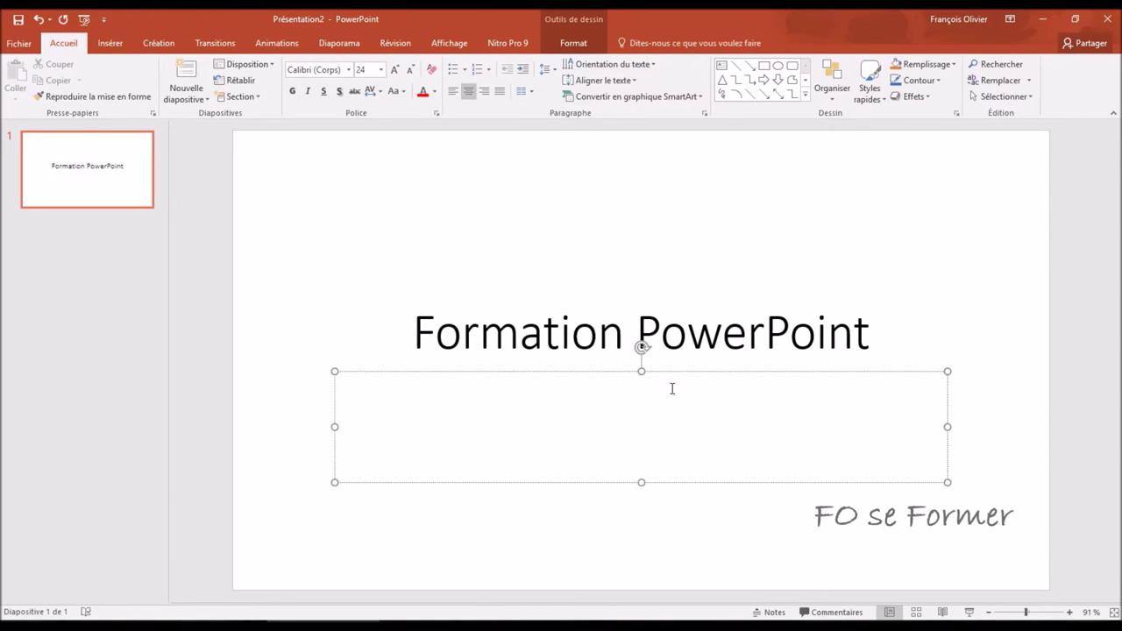
{"action": "type", "text": "Le "}
{"action": "type", "text": "23 mars 2017"}
{"action": "left_click", "coordinate": [989, 348]}
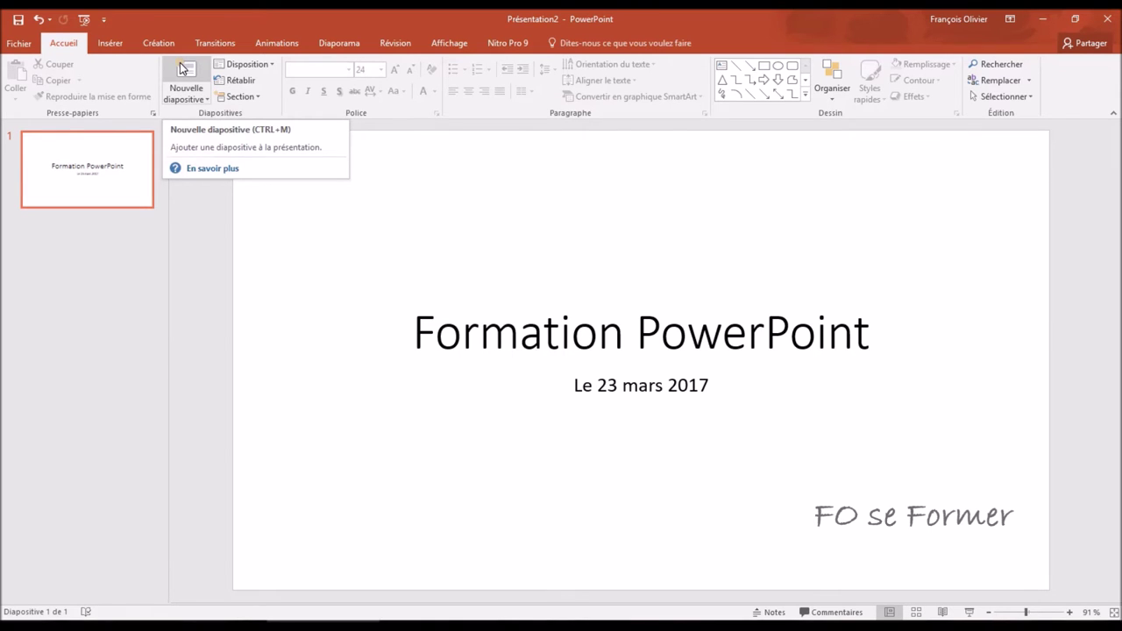
Step: Add a second slide, delete it again, and bring up the new-slide layout choices
{"action": "left_click", "coordinate": [182, 68]}
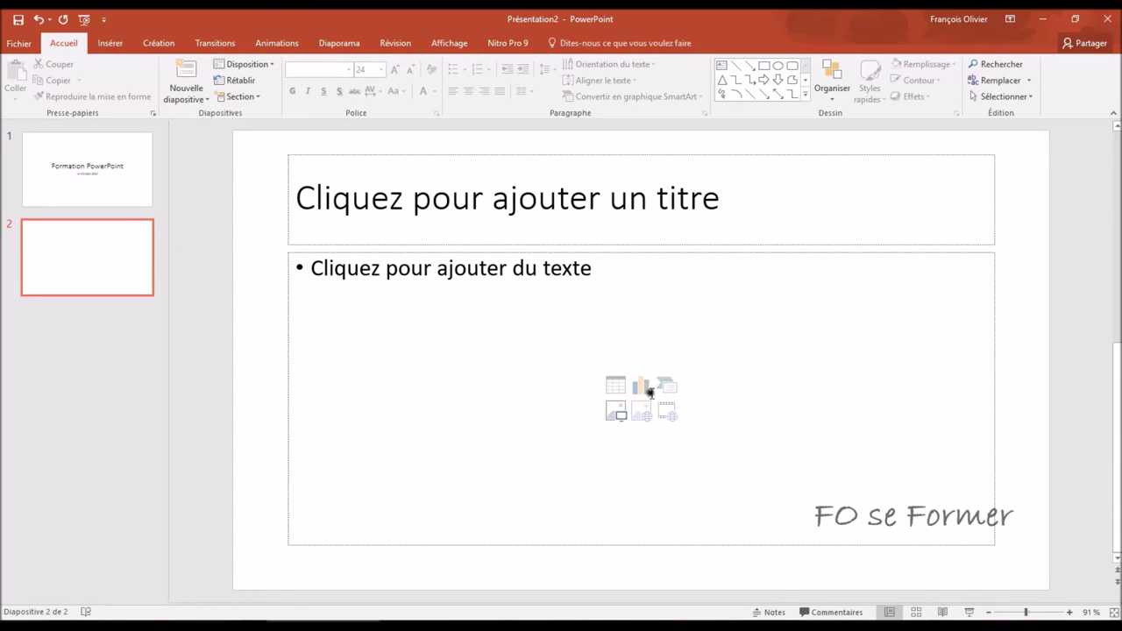
{"action": "right_click", "coordinate": [137, 243]}
{"action": "left_click", "coordinate": [198, 355]}
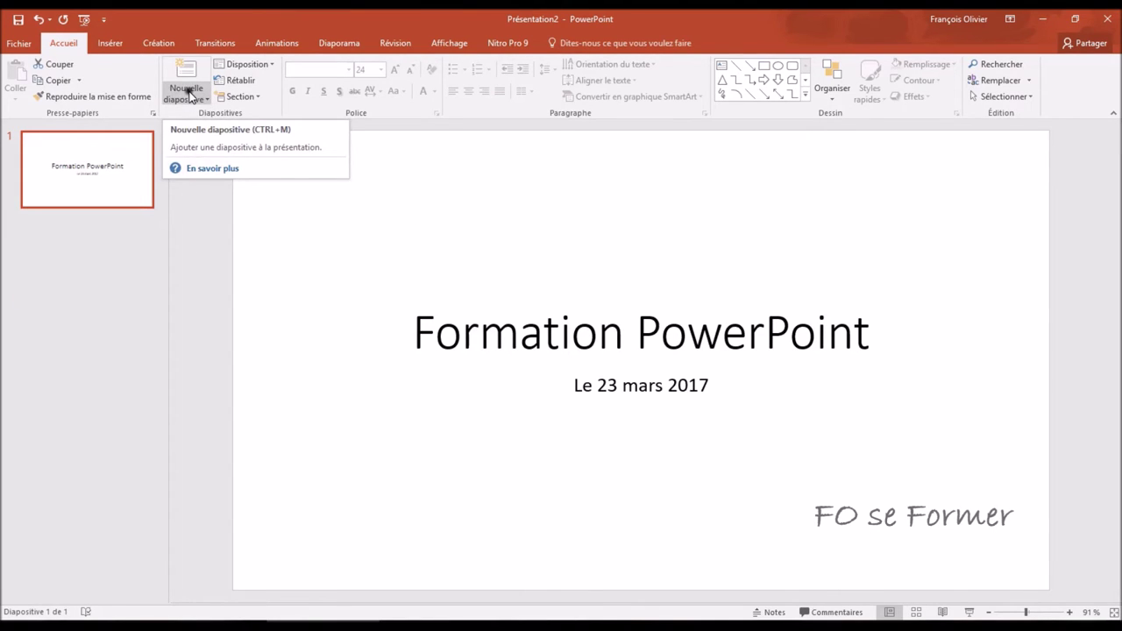
{"action": "left_click", "coordinate": [200, 96]}
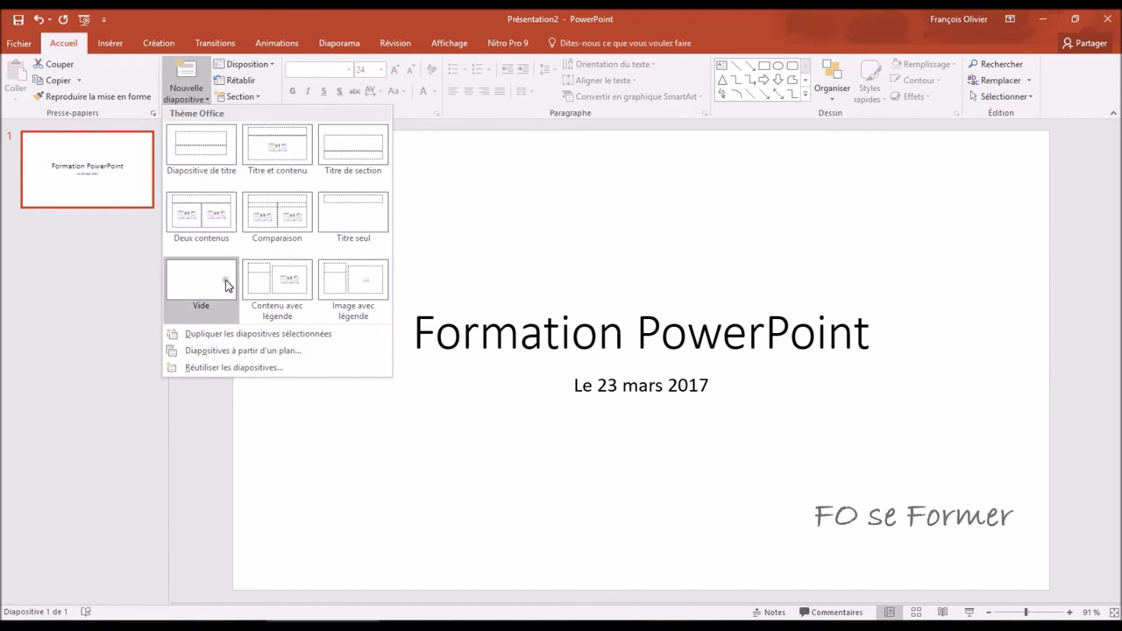
Step: Add a 'Titre et contenu' slide titled 'Chat', leaving its content area empty
{"action": "left_click", "coordinate": [281, 286]}
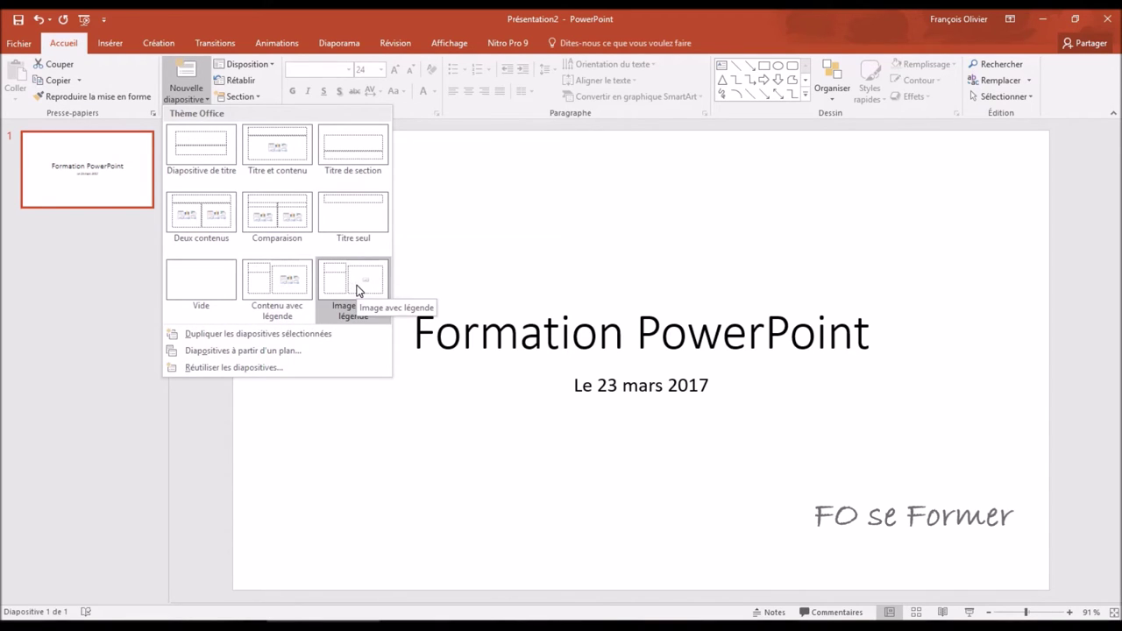
{"action": "left_click", "coordinate": [292, 164]}
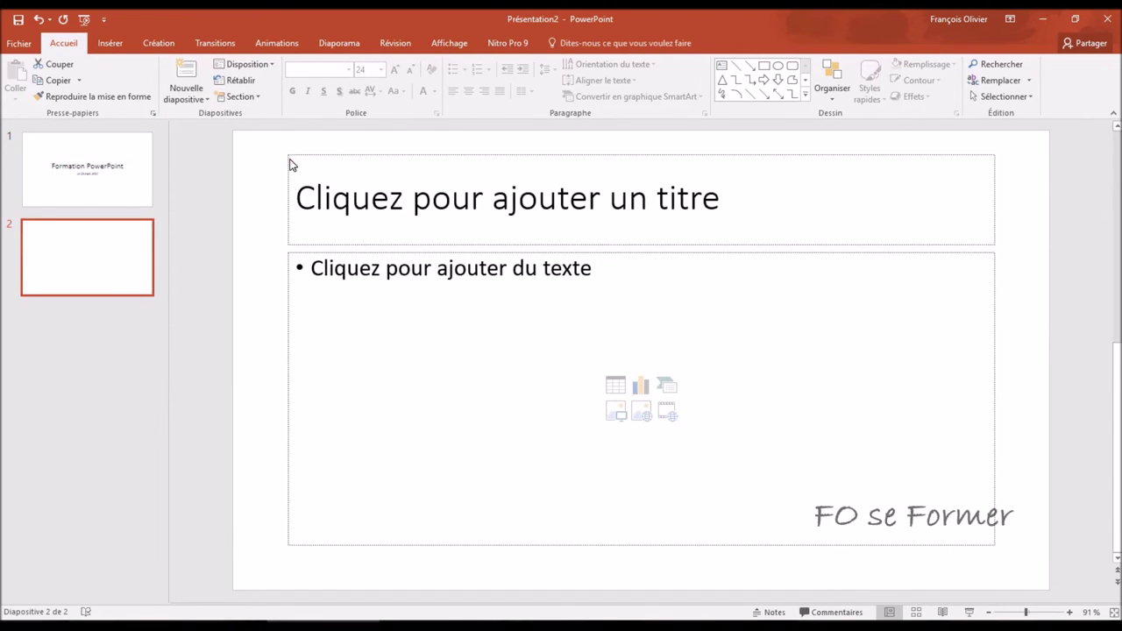
{"action": "left_click", "coordinate": [480, 194]}
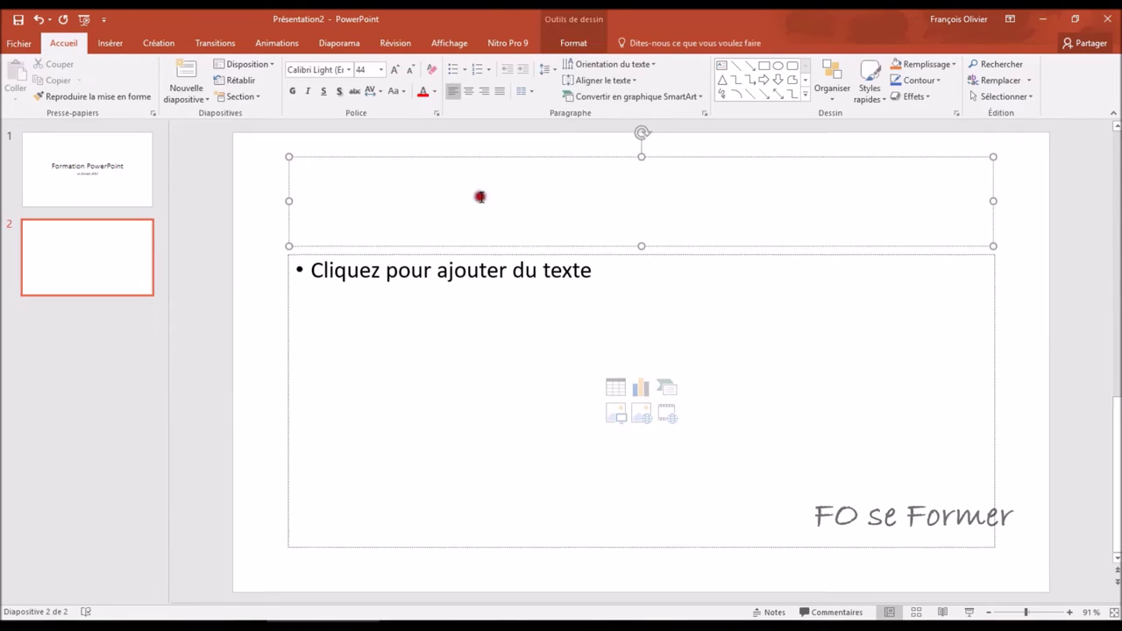
{"action": "type", "text": "Chat"}
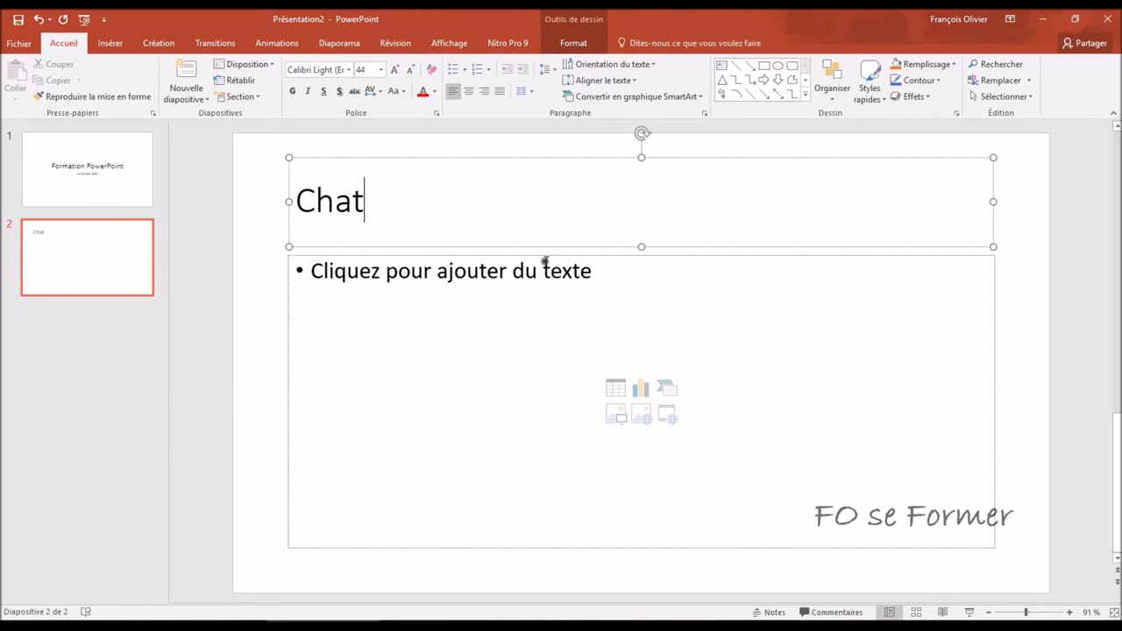
{"action": "left_click", "coordinate": [1028, 223]}
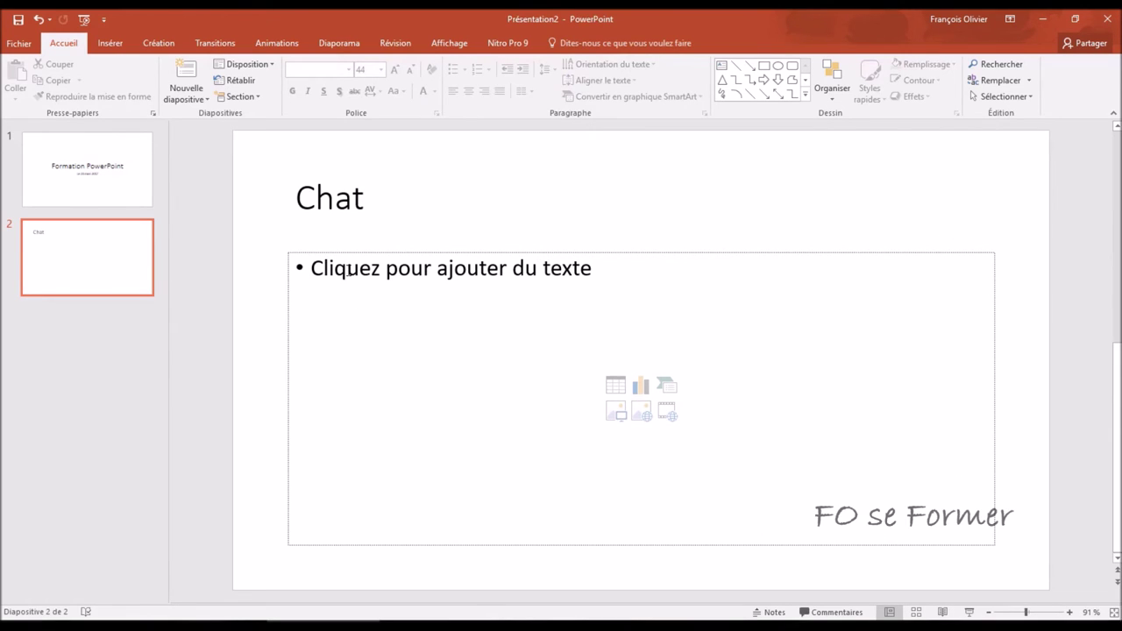
Step: Insert the basket-kittens photo into the Chat slide's content area, about 12.09 by 11.89 cm
{"action": "left_click", "coordinate": [617, 389]}
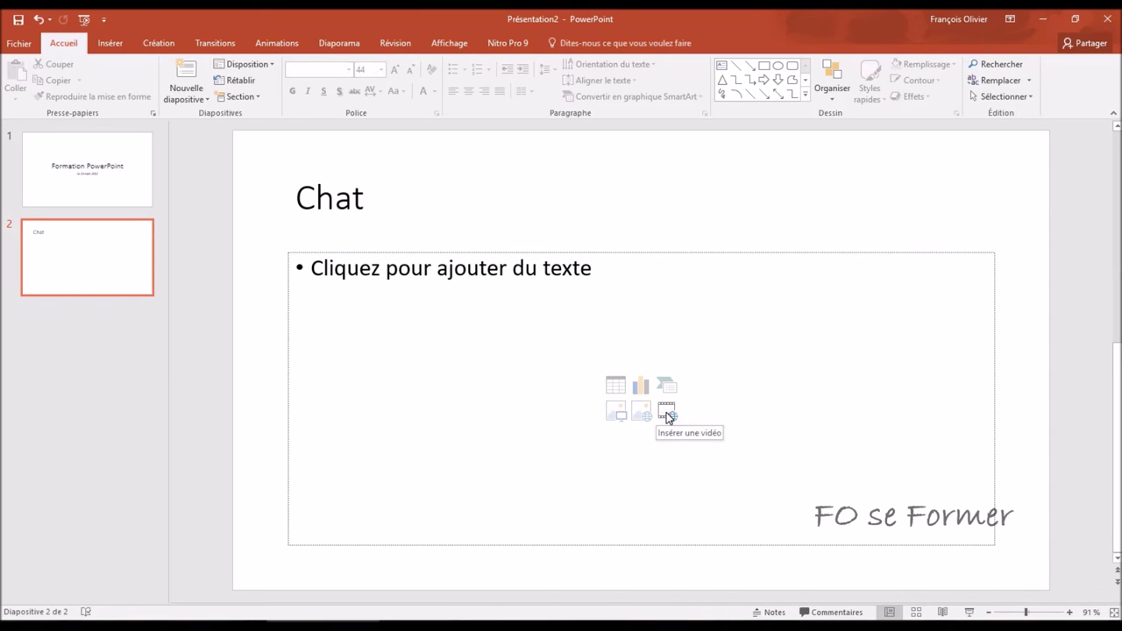
{"action": "left_click", "coordinate": [620, 417]}
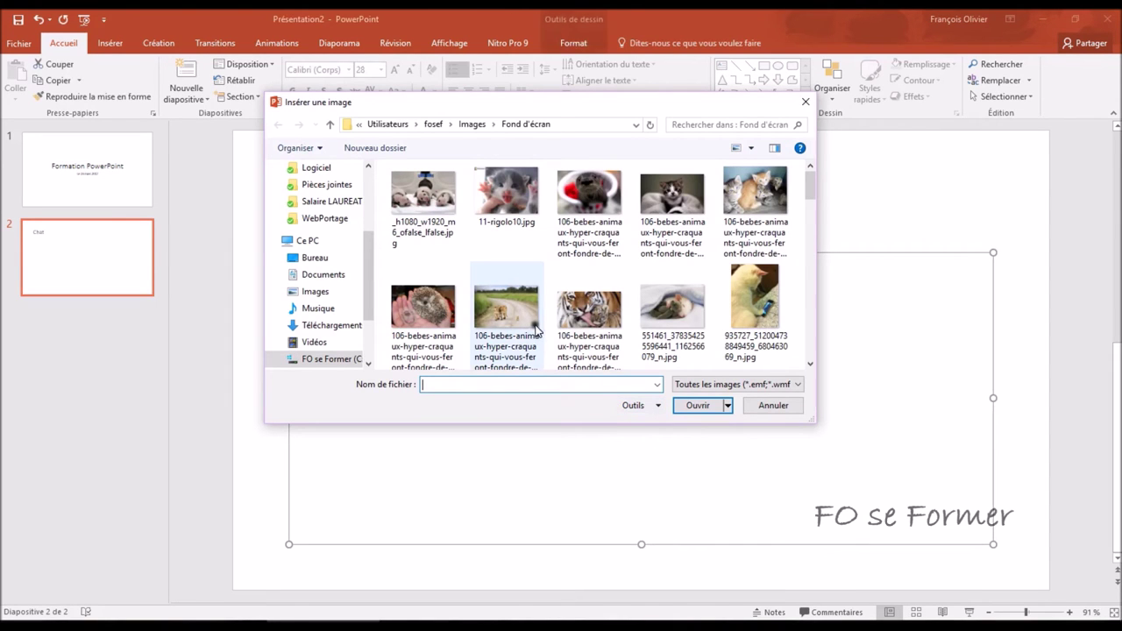
{"action": "scroll", "coordinate": [736, 241], "scroll_direction": "down", "scroll_amount": 2}
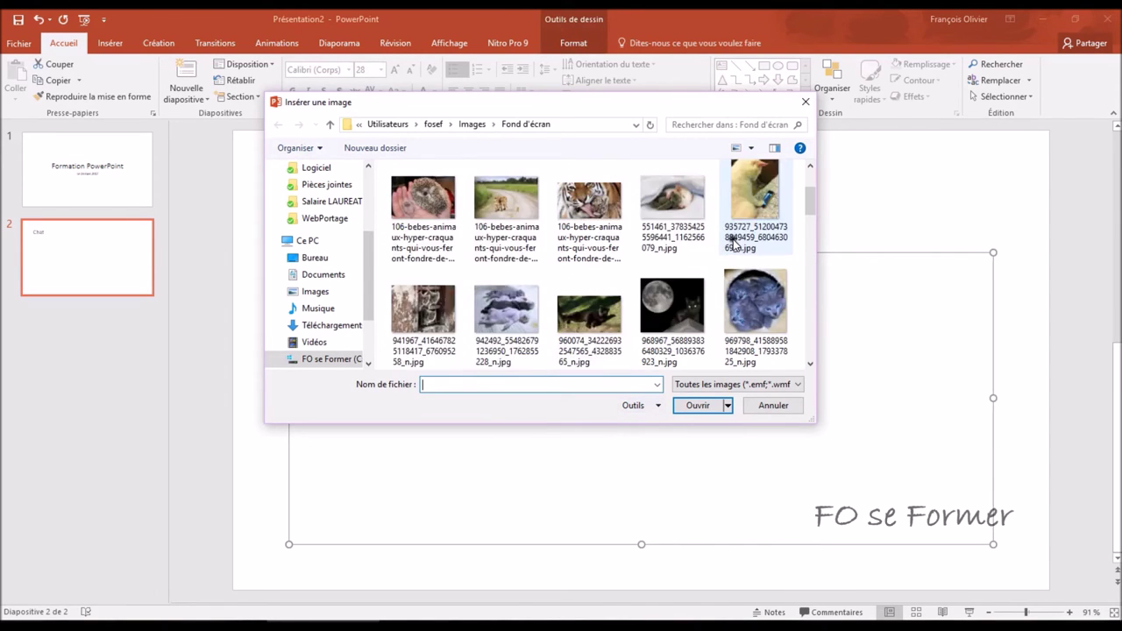
{"action": "double_click", "coordinate": [751, 301]}
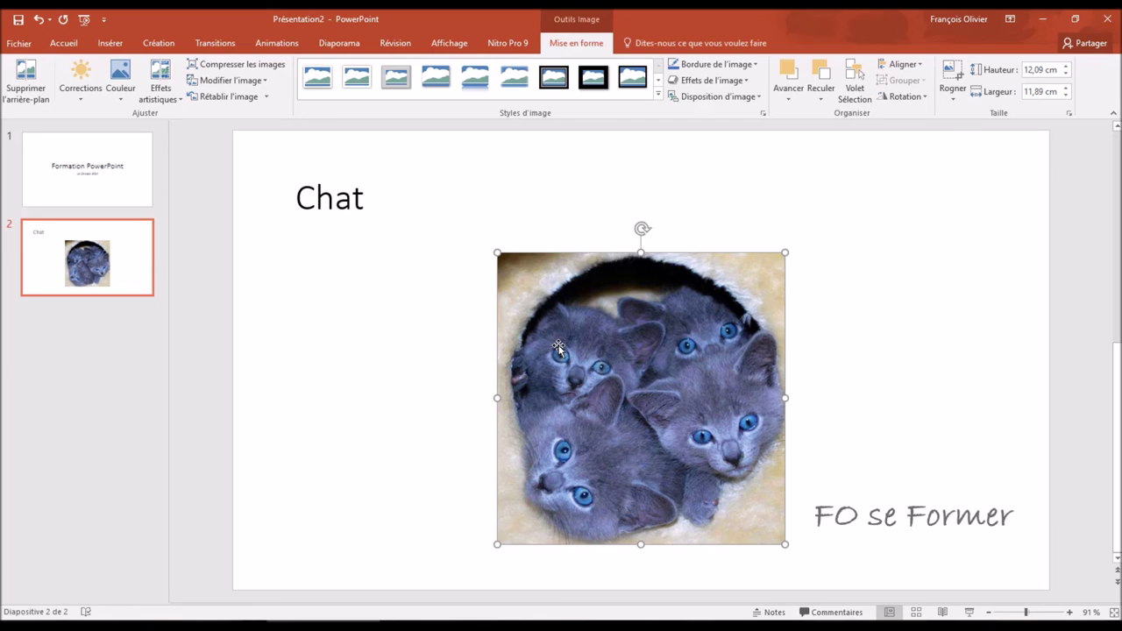
{"action": "left_click", "coordinate": [75, 49]}
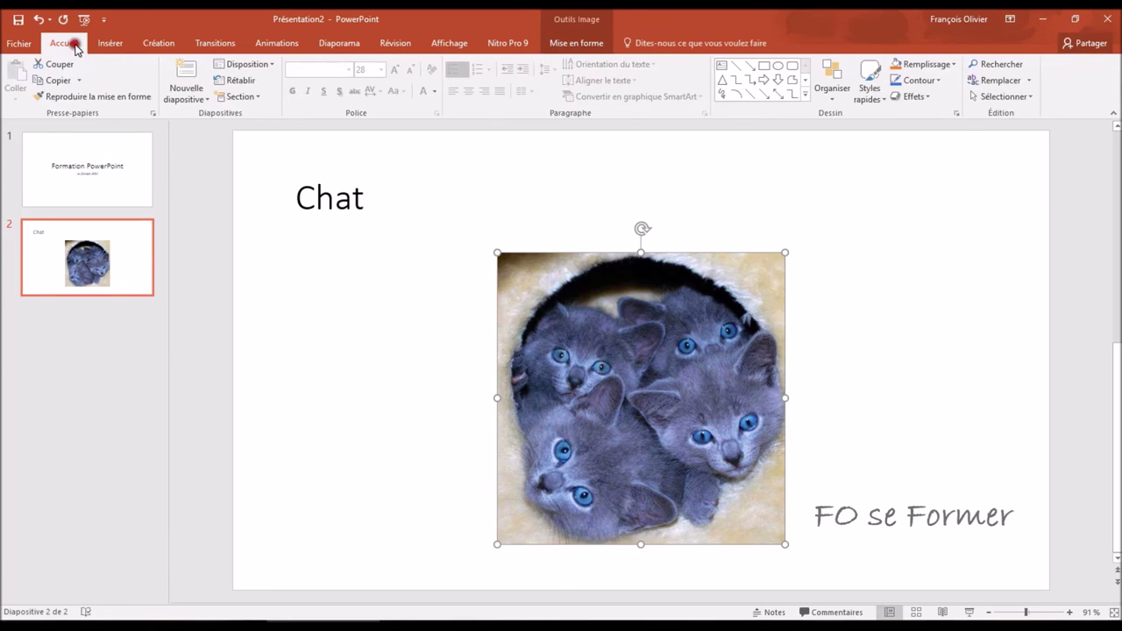
Step: Switch the Chat slide to 'Deux contenus' and insert the sleeping-kittens photo on the right
{"action": "left_click", "coordinate": [263, 69]}
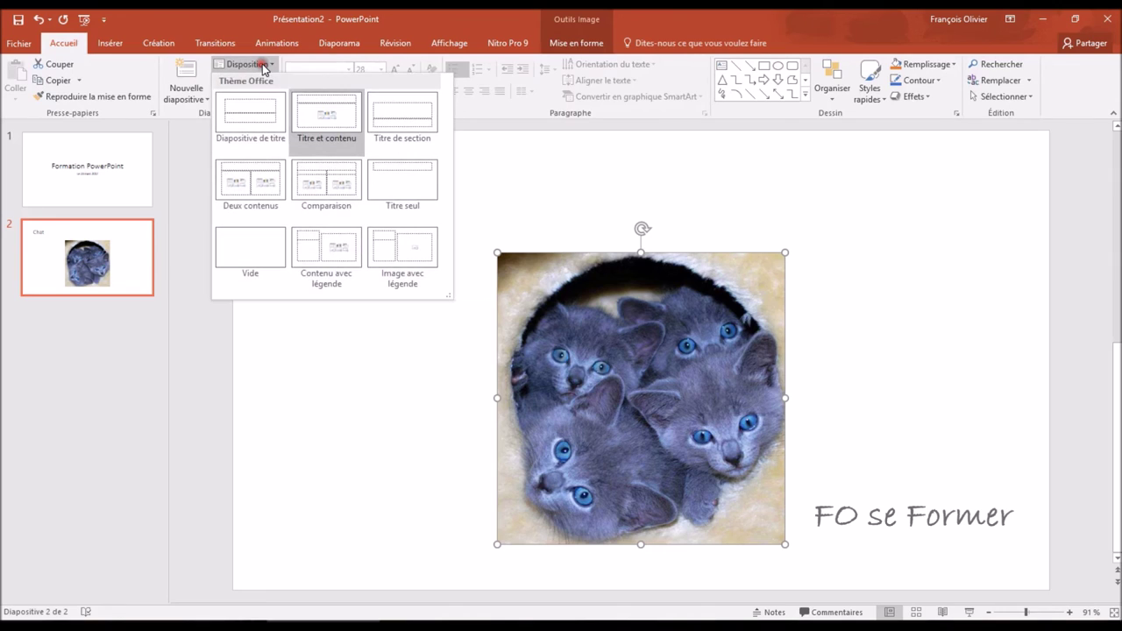
{"action": "left_click", "coordinate": [248, 191]}
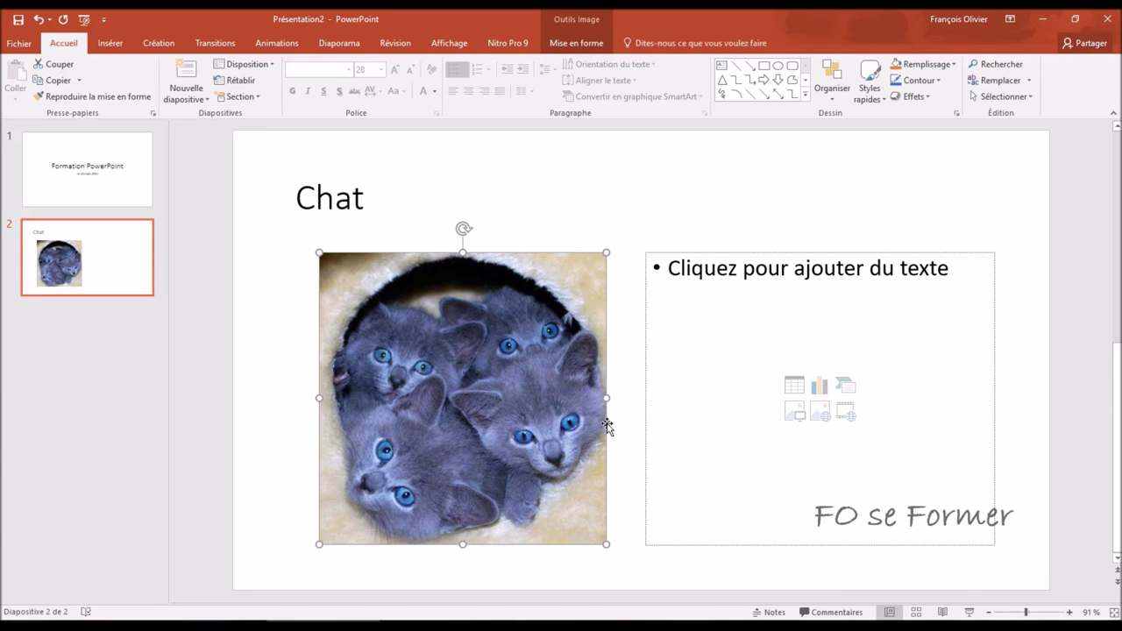
{"action": "left_click", "coordinate": [798, 419]}
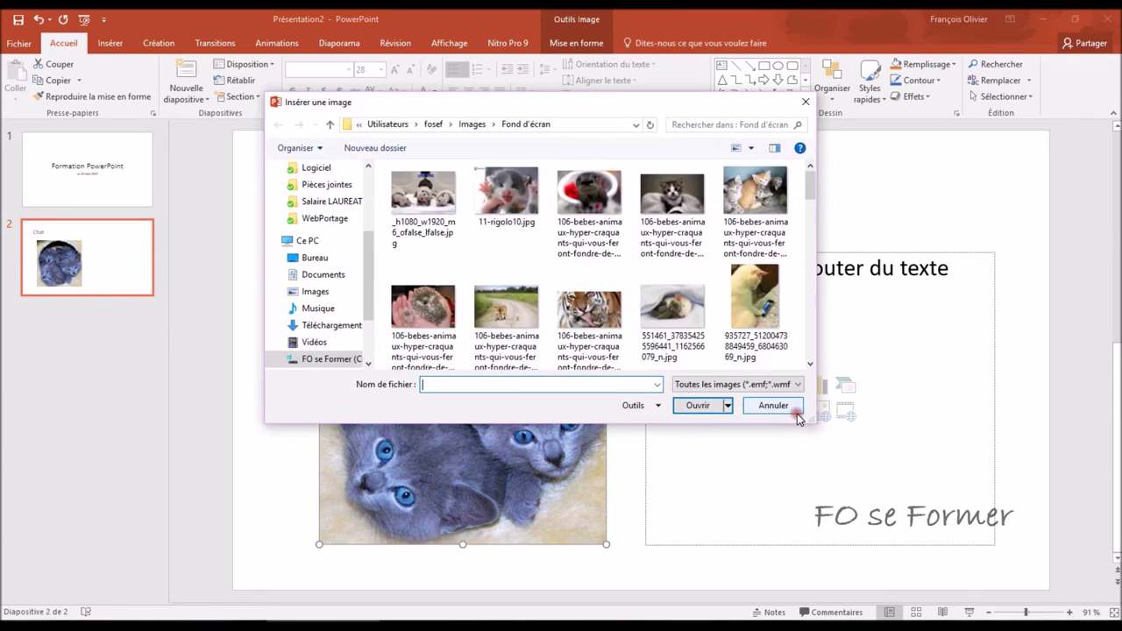
{"action": "scroll", "coordinate": [728, 322], "scroll_direction": "down", "scroll_amount": 2}
{"action": "scroll", "coordinate": [728, 322], "scroll_direction": "down", "scroll_amount": 2}
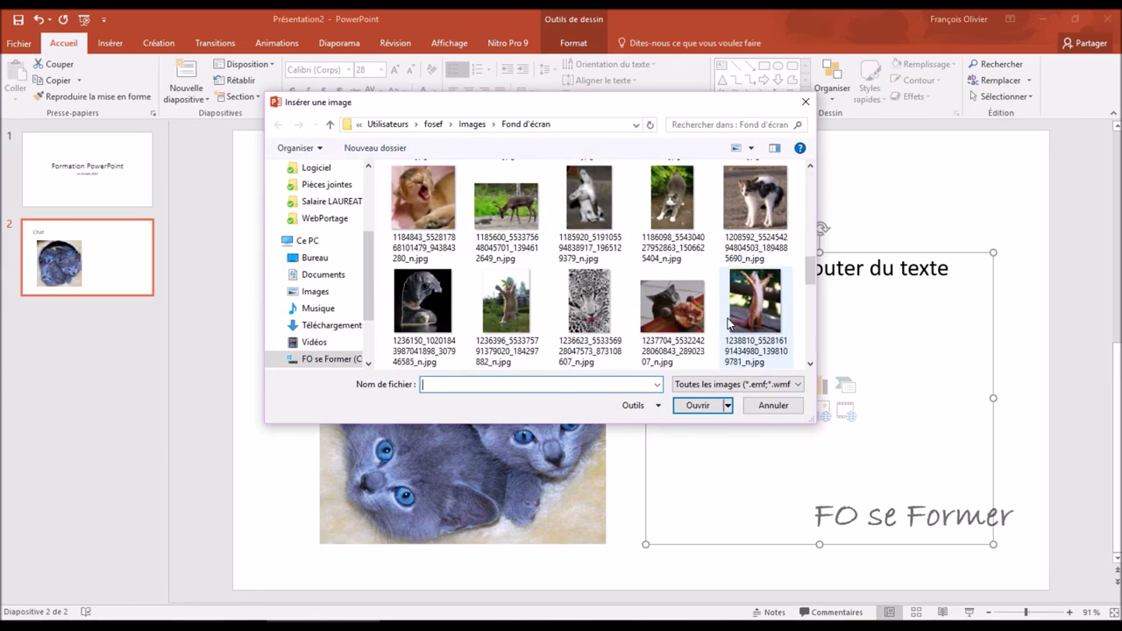
{"action": "scroll", "coordinate": [727, 322], "scroll_direction": "up", "scroll_amount": 1}
{"action": "scroll", "coordinate": [728, 322], "scroll_direction": "up", "scroll_amount": 1}
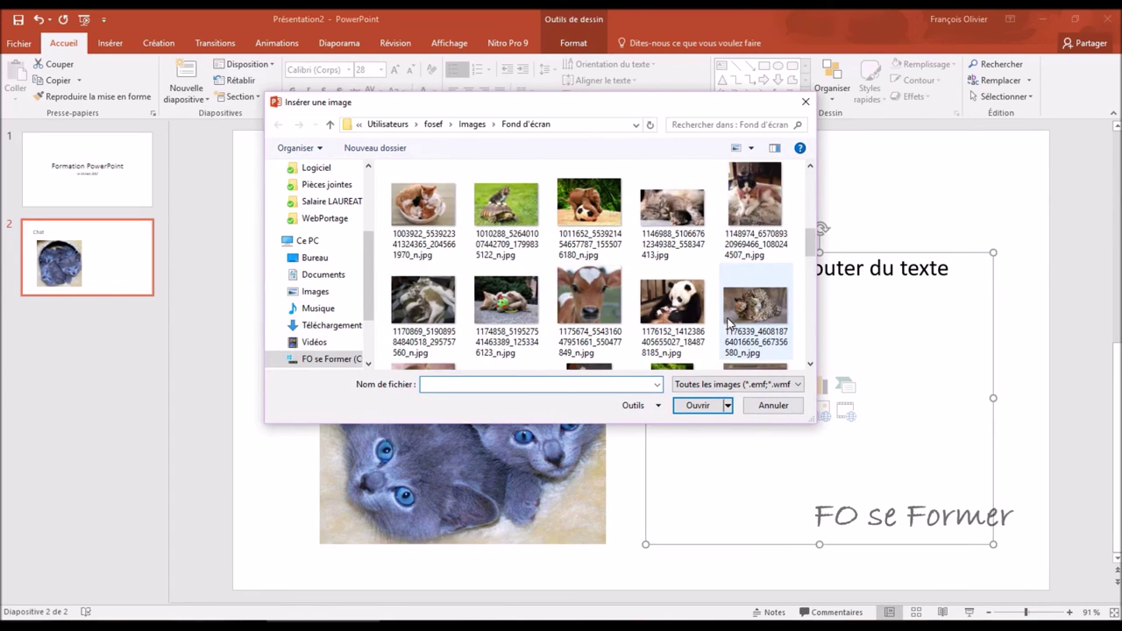
{"action": "scroll", "coordinate": [727, 323], "scroll_direction": "up", "scroll_amount": 1}
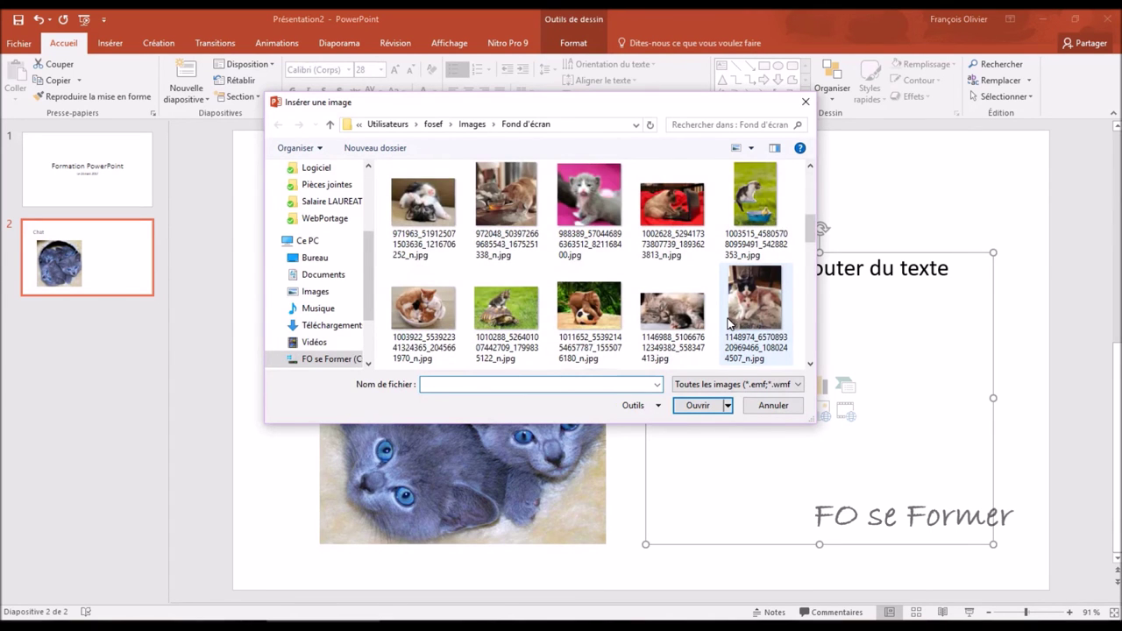
{"action": "scroll", "coordinate": [727, 322], "scroll_direction": "up", "scroll_amount": 1}
{"action": "double_click", "coordinate": [496, 211]}
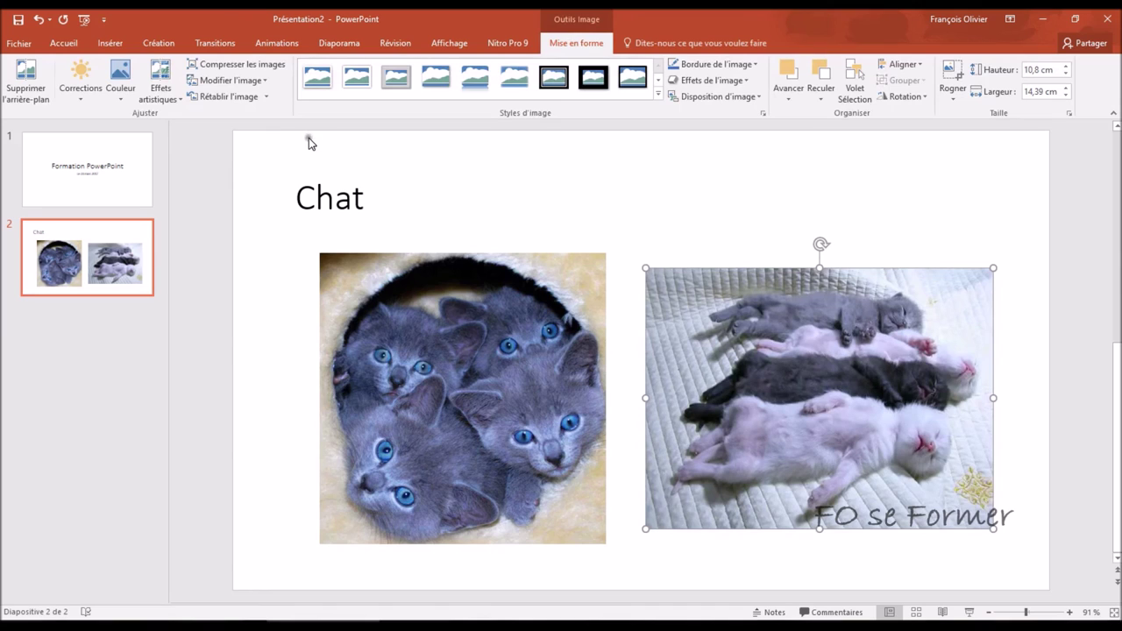
Step: Try the 'Comparaison' layout on the Chat slide, then revert to 'Deux contenus'
{"action": "left_click", "coordinate": [84, 47]}
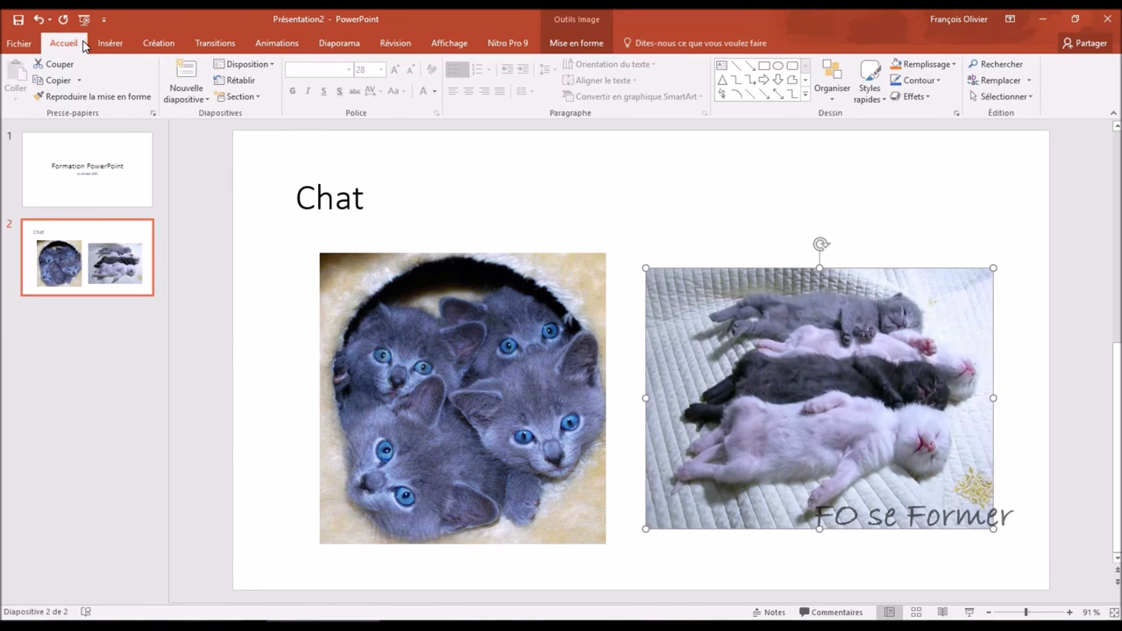
{"action": "left_click", "coordinate": [268, 66]}
{"action": "left_click", "coordinate": [311, 180]}
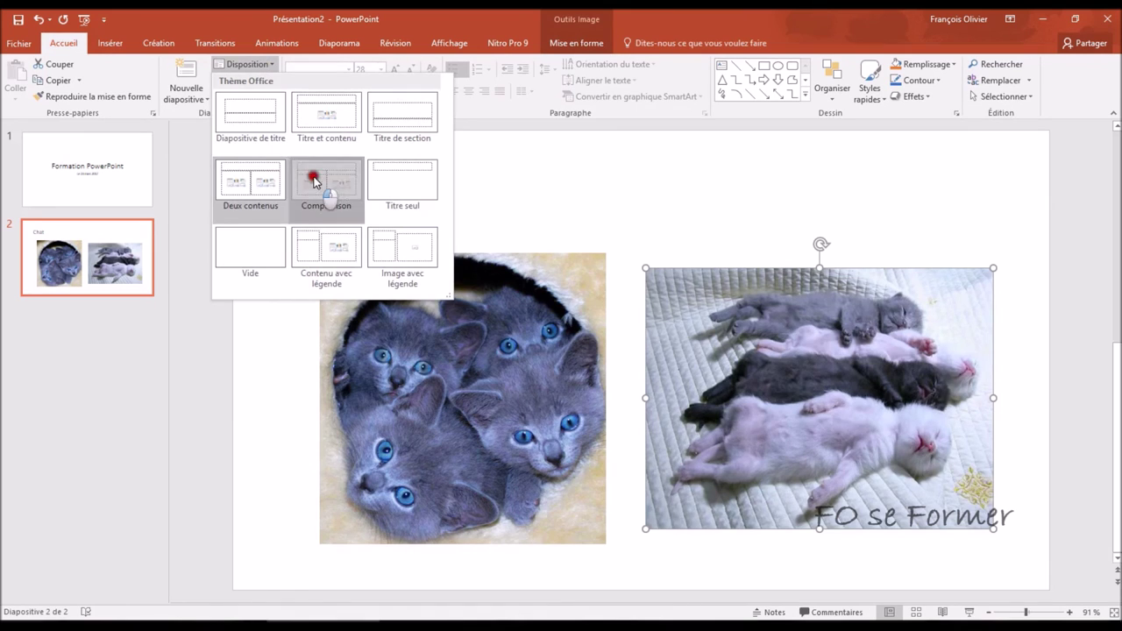
{"action": "left_click", "coordinate": [258, 68]}
{"action": "left_click", "coordinate": [253, 170]}
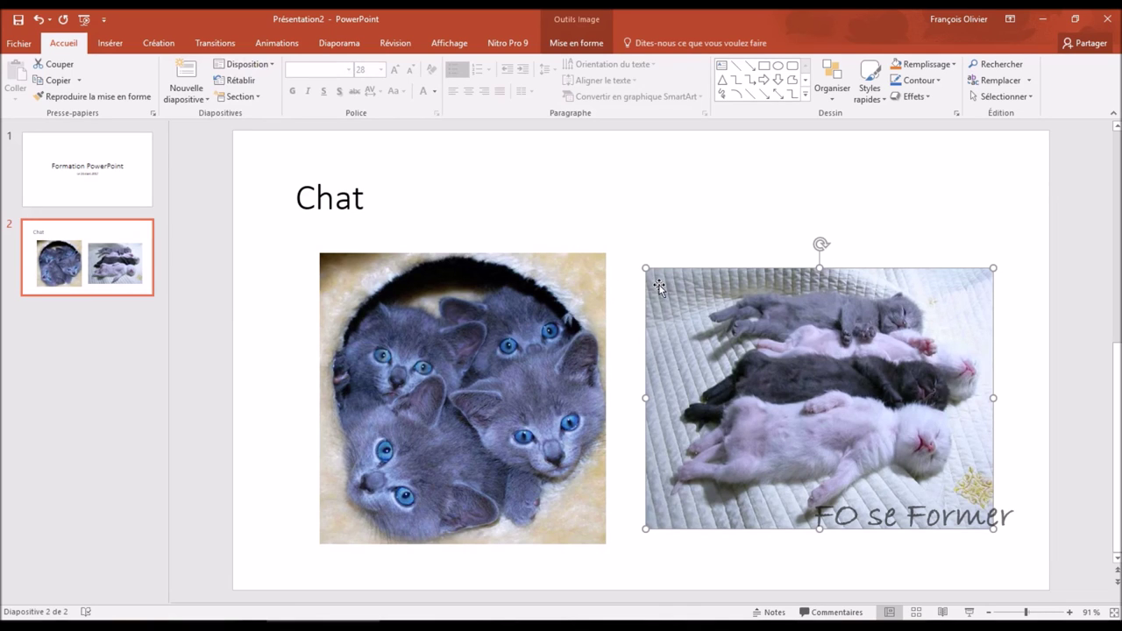
Step: Delete the basket-kittens picture and apply the 'Titre et contenu' layout to the Chat slide
{"action": "left_click", "coordinate": [585, 318]}
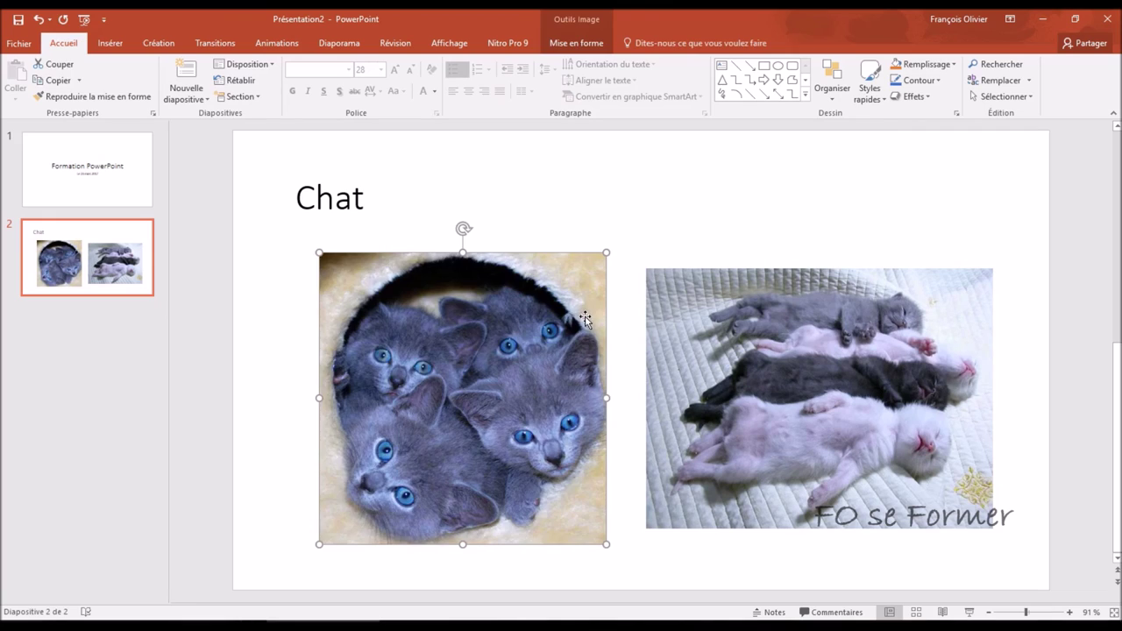
{"action": "key", "text": "Delete"}
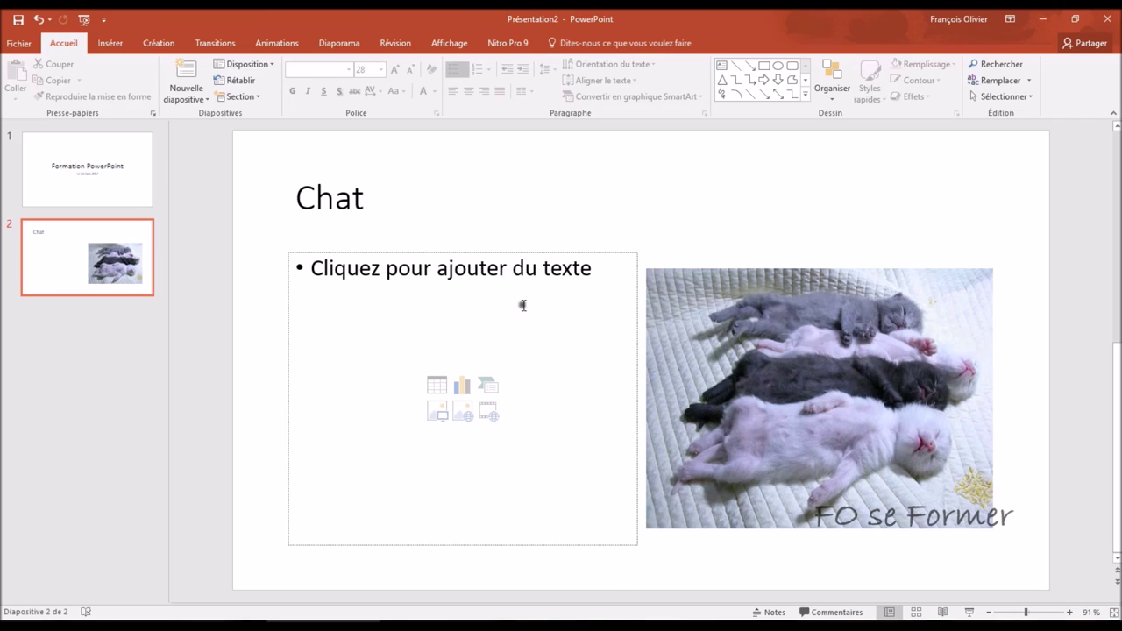
{"action": "left_click", "coordinate": [265, 67]}
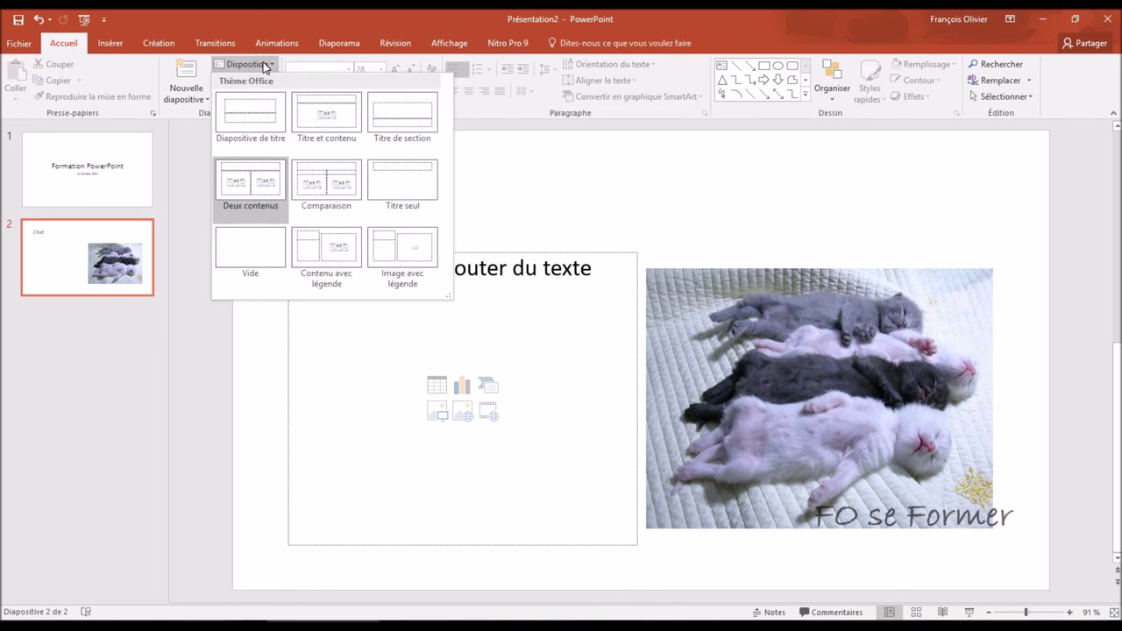
{"action": "left_click", "coordinate": [319, 118]}
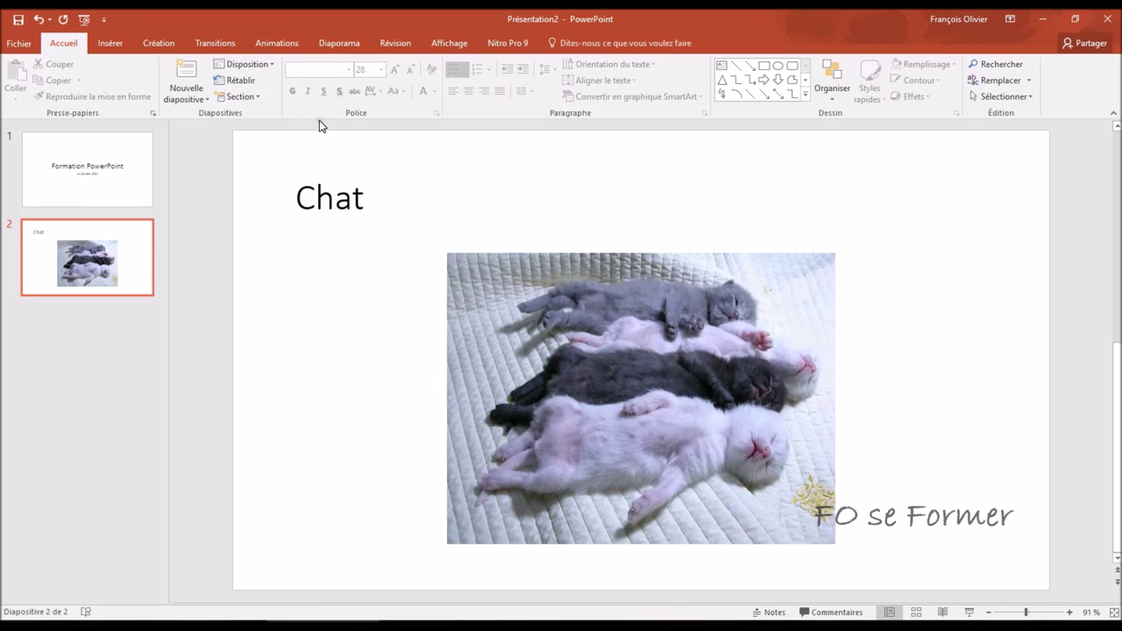
{"action": "left_click", "coordinate": [184, 99]}
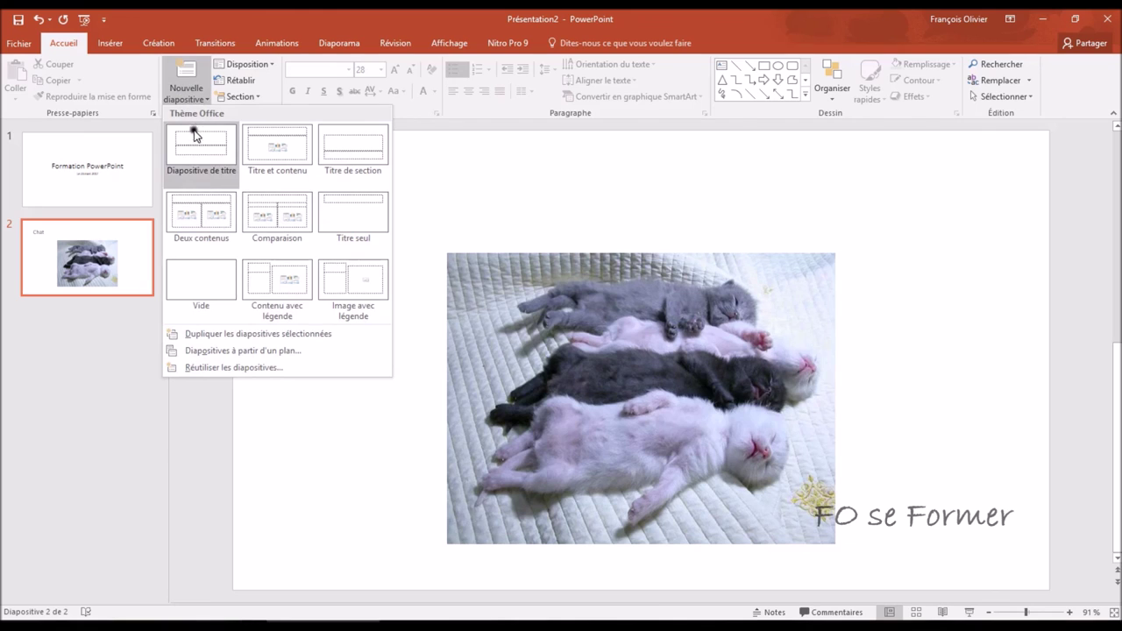
Step: Add a third, empty 'Deux contenus' slide after the Chat slide
{"action": "left_click", "coordinate": [205, 217]}
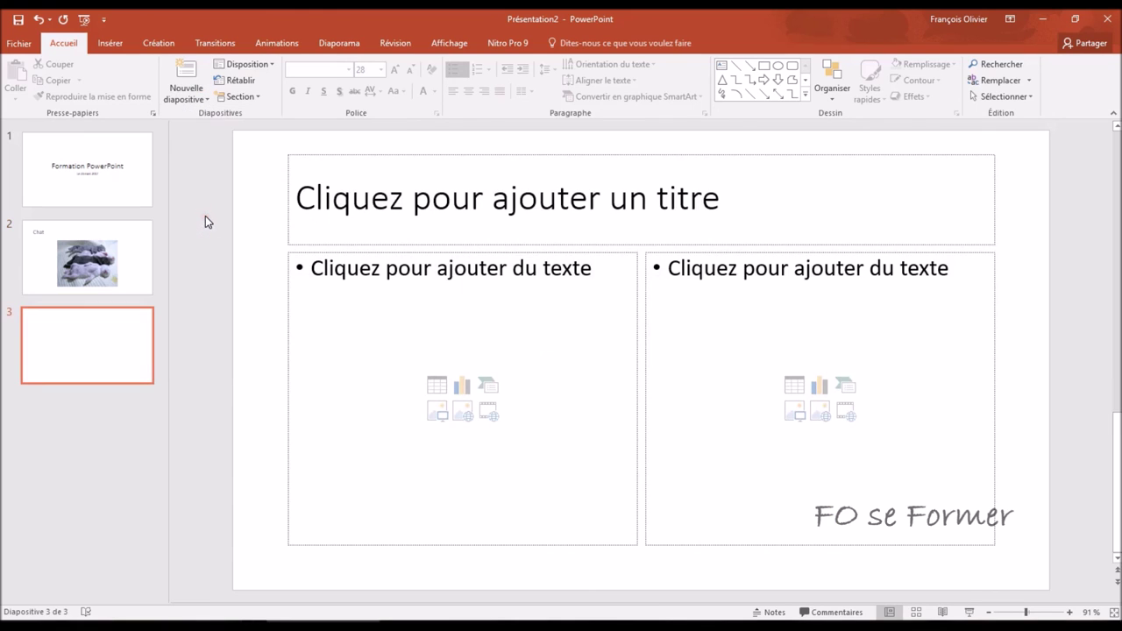